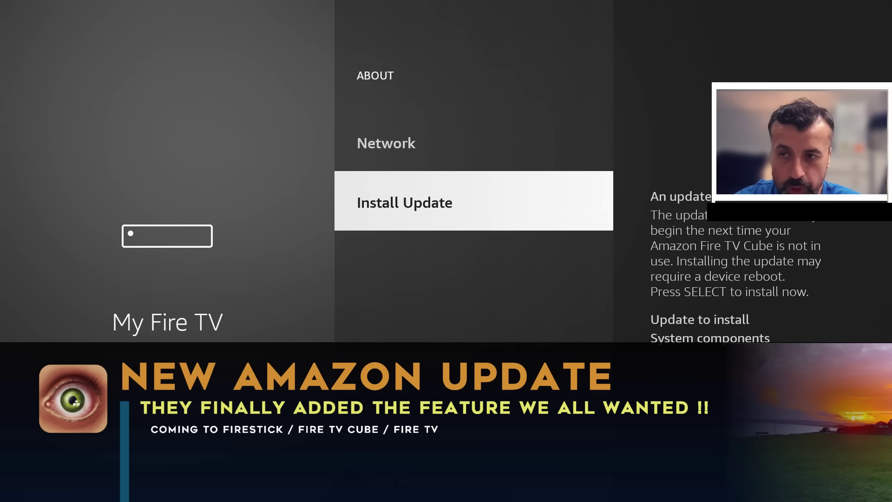
# Install the pending Fire OS system update and wait for the home screen to return.
pyautogui.press('Return')
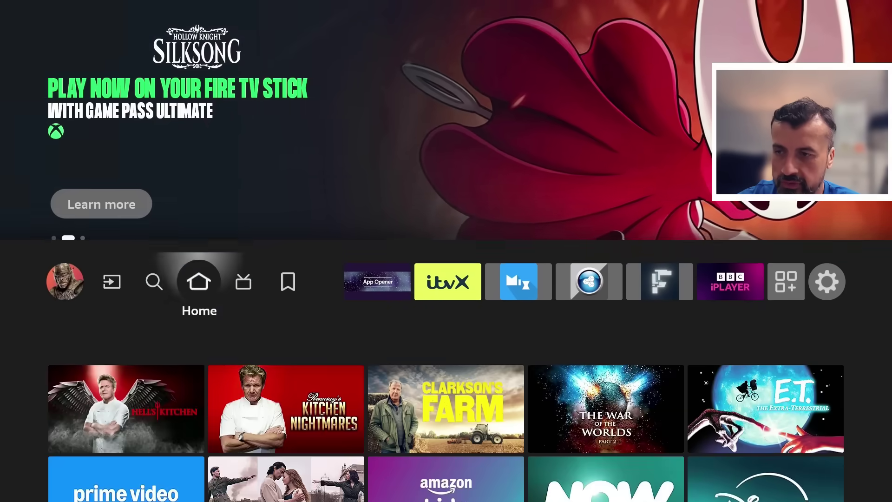
# Run Check for Updates under My Fire TV > About, confirming Fire OS 7.7.0.4 (PS7704/5024).
pyautogui.press('Left')
pyautogui.press('Left')
pyautogui.press('Left')
pyautogui.press('Left')
pyautogui.press('Down')
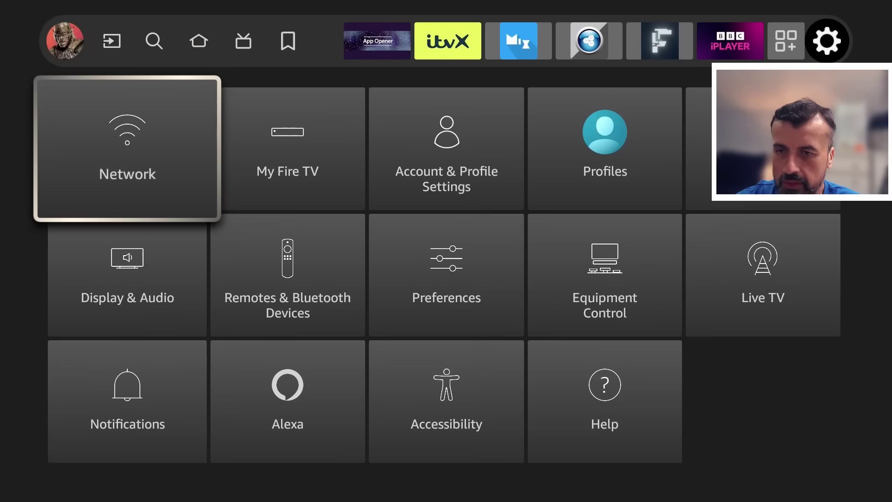
pyautogui.press('Right')
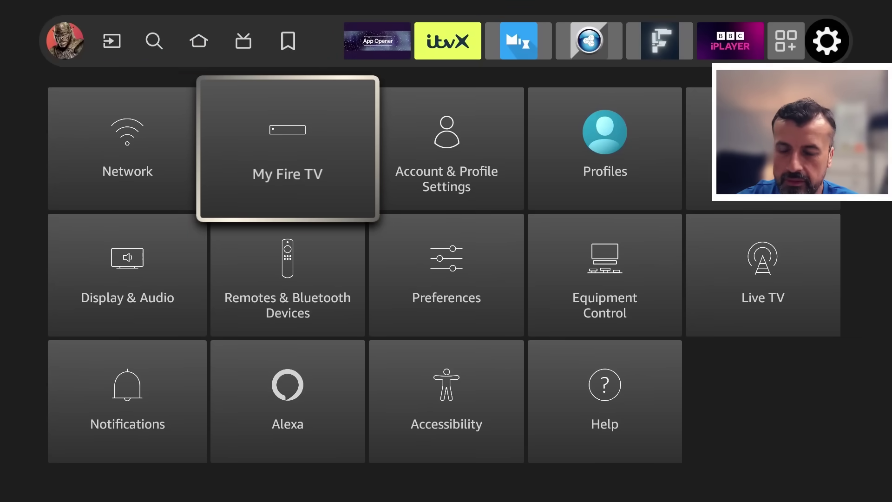
pyautogui.press('Return')
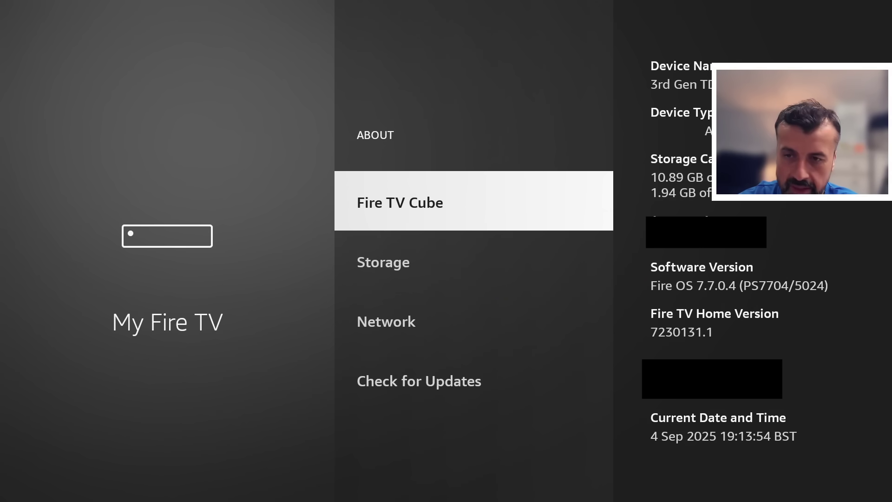
pyautogui.press('Down')
pyautogui.press('Down')
pyautogui.press('Down')
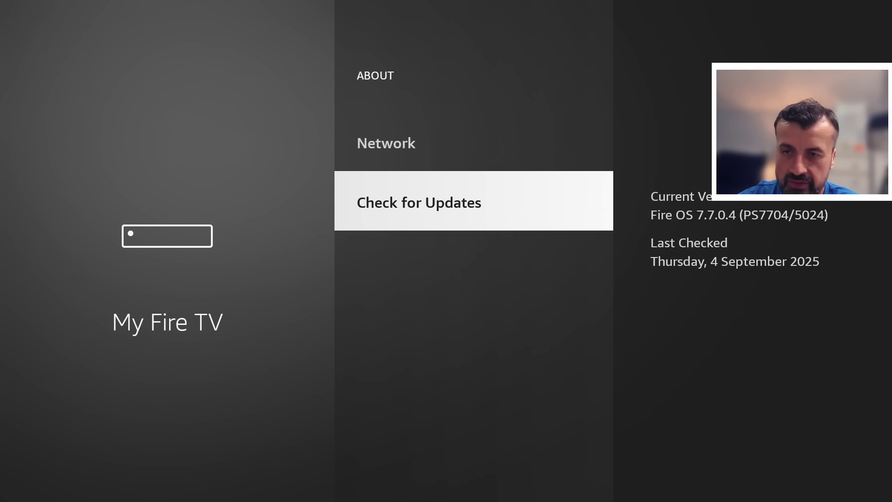
pyautogui.press('Return')
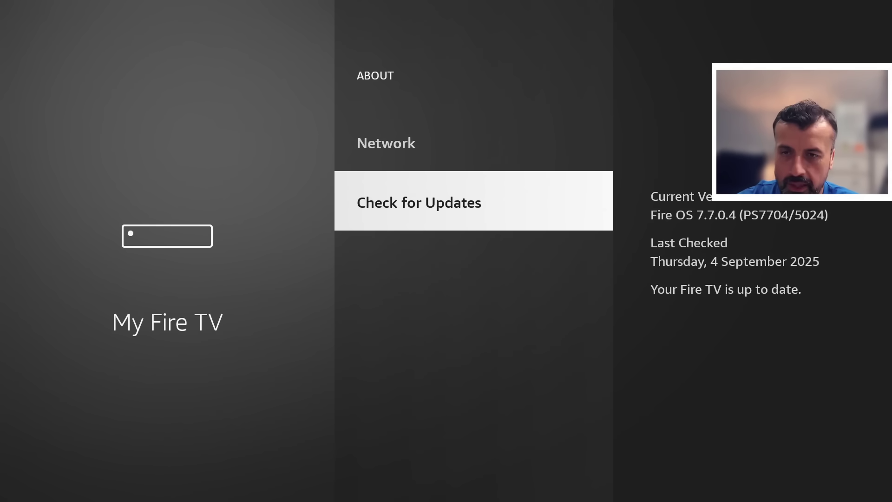
# Go to Settings > Applications and highlight Clear all Application Caches.
pyautogui.press('Escape')
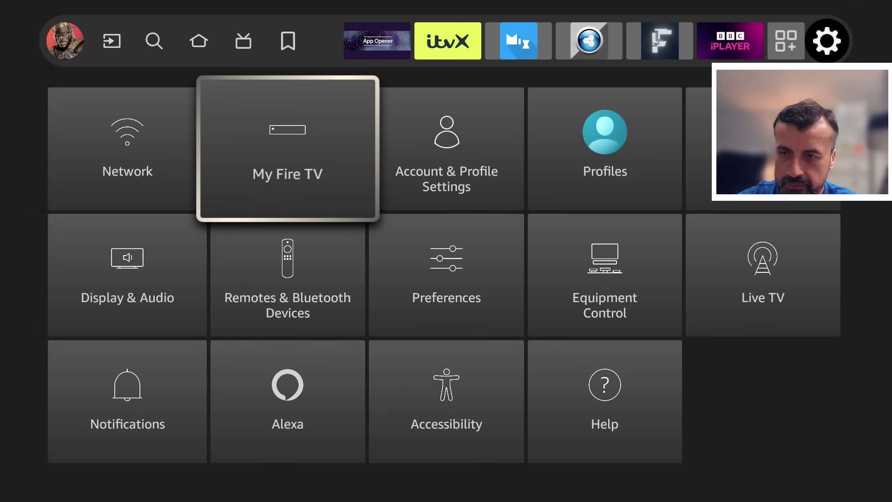
pyautogui.press('Right')
pyautogui.press('Right')
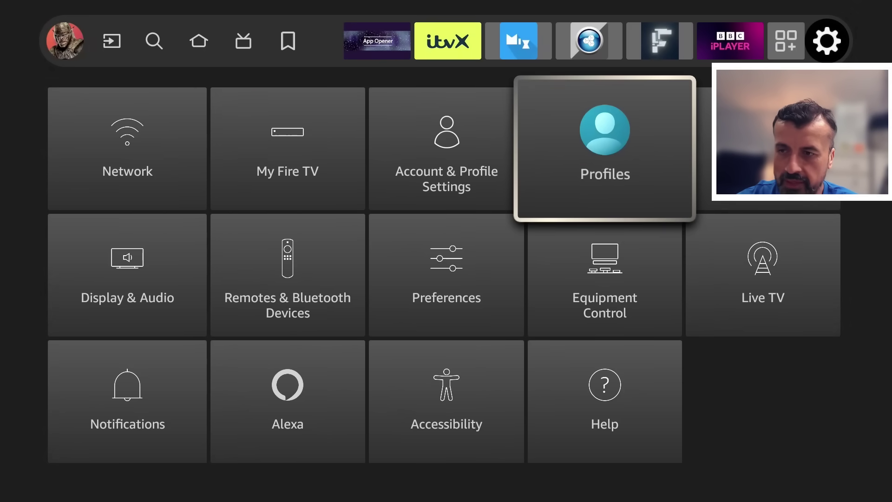
pyautogui.press('Right')
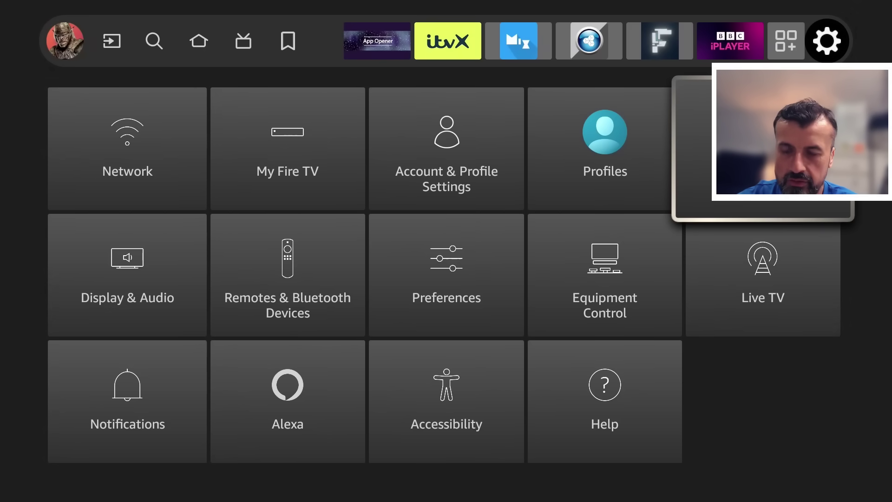
pyautogui.press('Return')
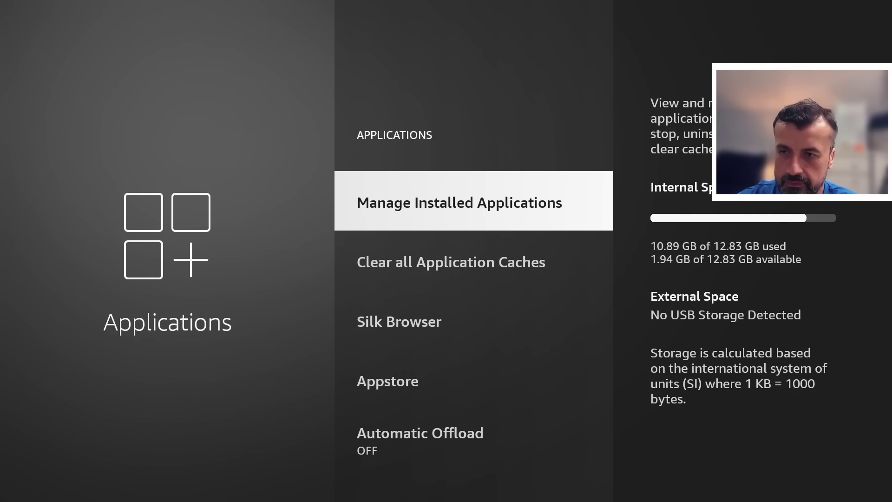
pyautogui.press('Down')
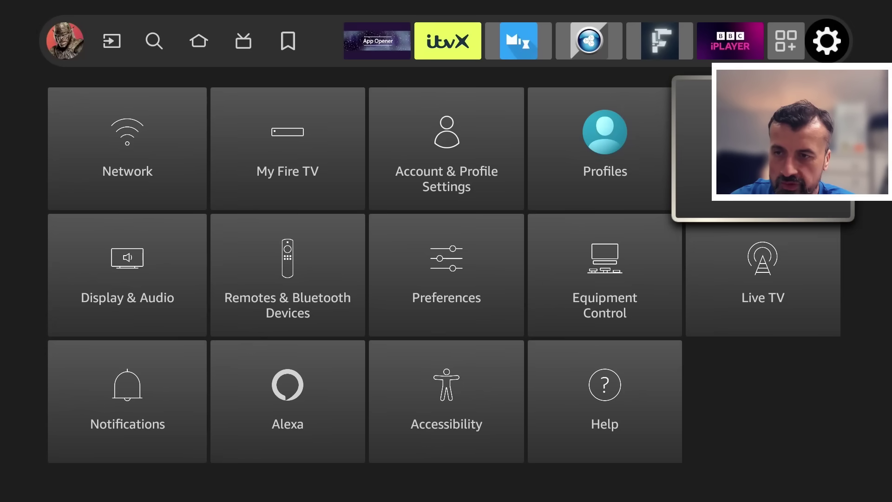
# Check current storage usage, then reopen the Applications settings.
pyautogui.press('Left')
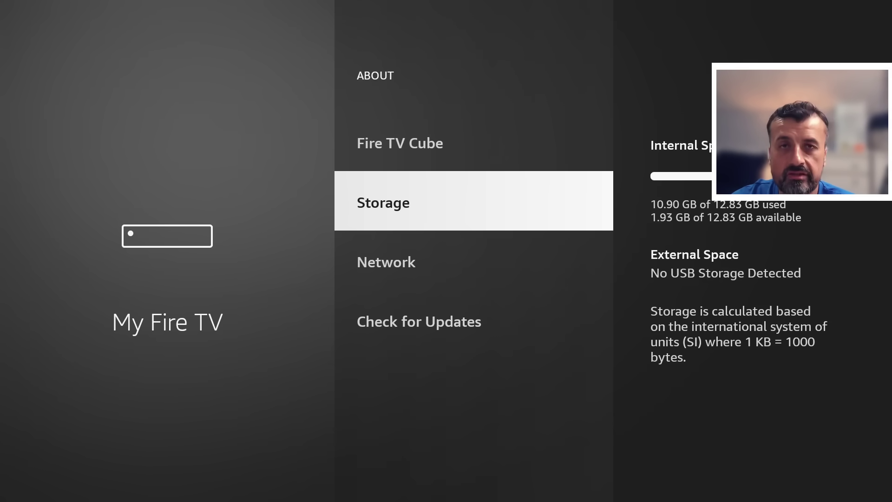
pyautogui.press('Escape')
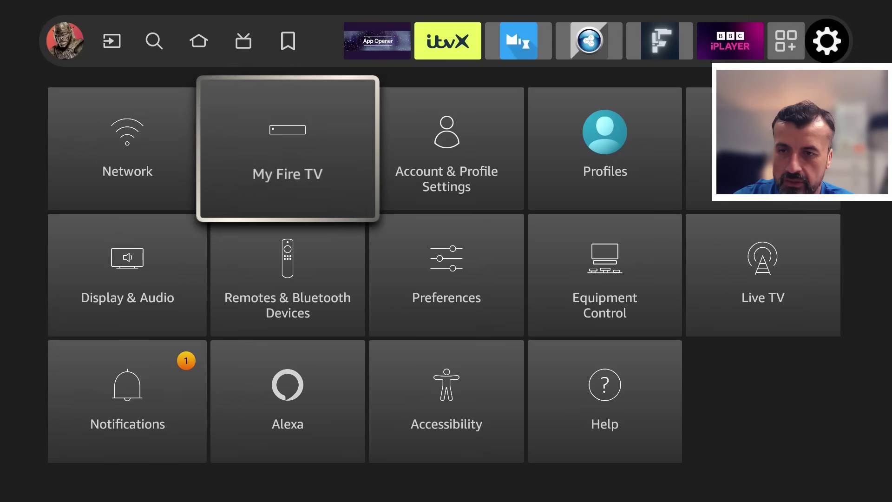
pyautogui.press('Right')
pyautogui.press('Right')
pyautogui.press('Right')
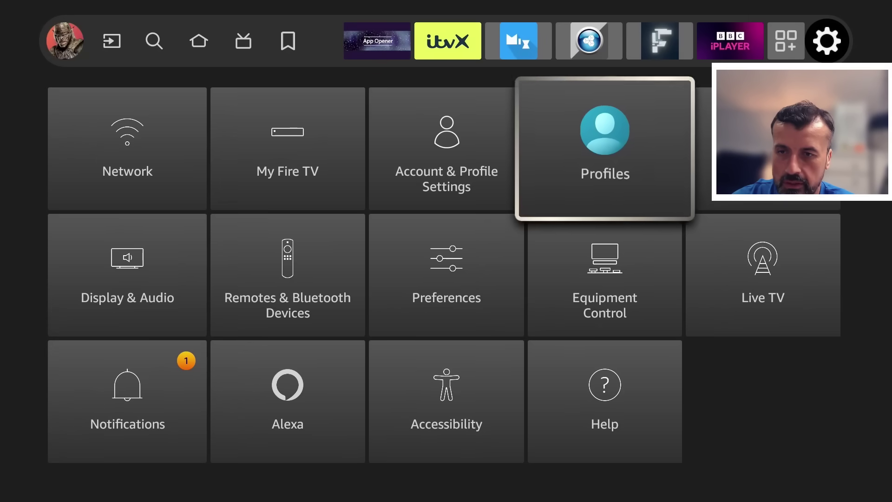
pyautogui.press('Return')
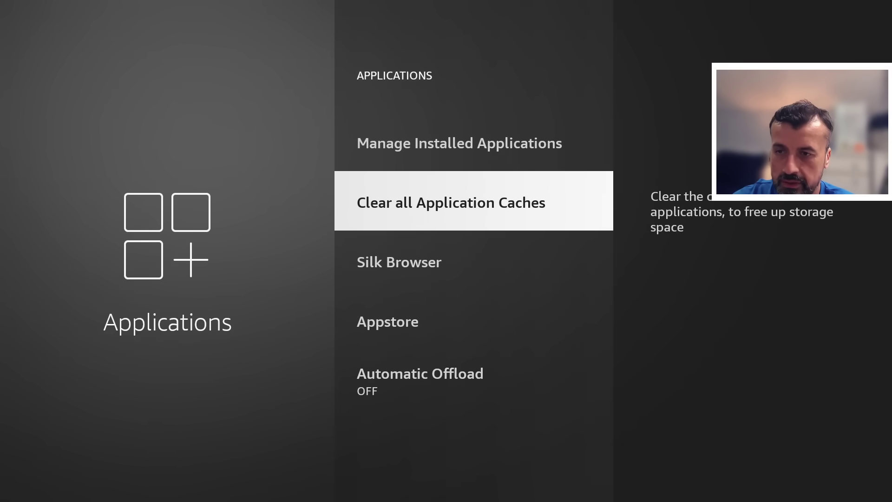
# Confirm clearing all application caches, freeing 883.58 MB.
pyautogui.press('Return')
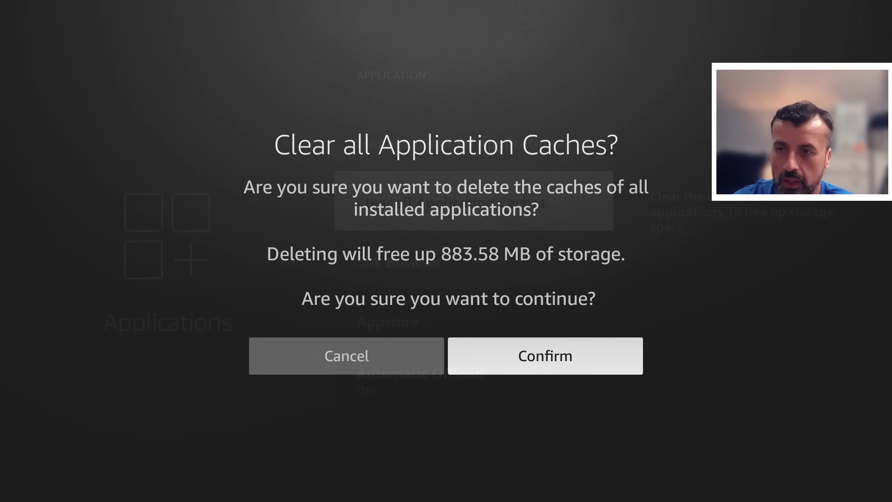
pyautogui.press('Left')
pyautogui.press('Right')
pyautogui.press('Return')
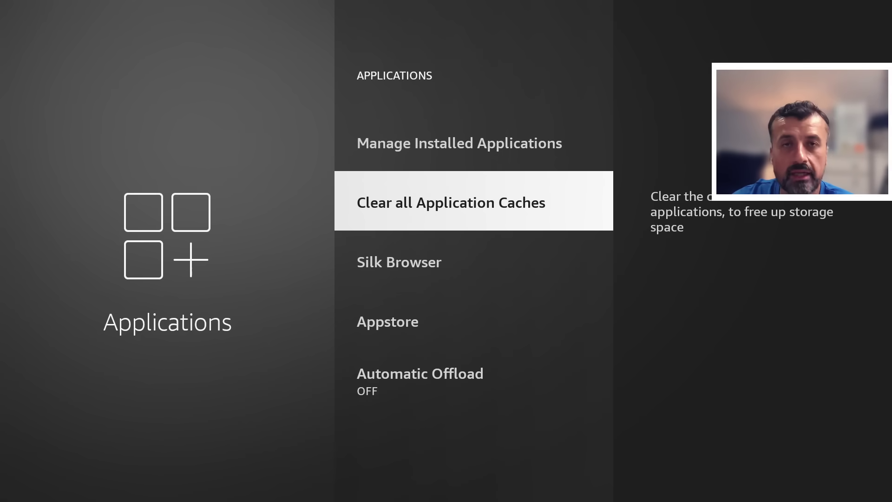
# Check the storage figure under My Fire TV > About.
pyautogui.press('Escape')
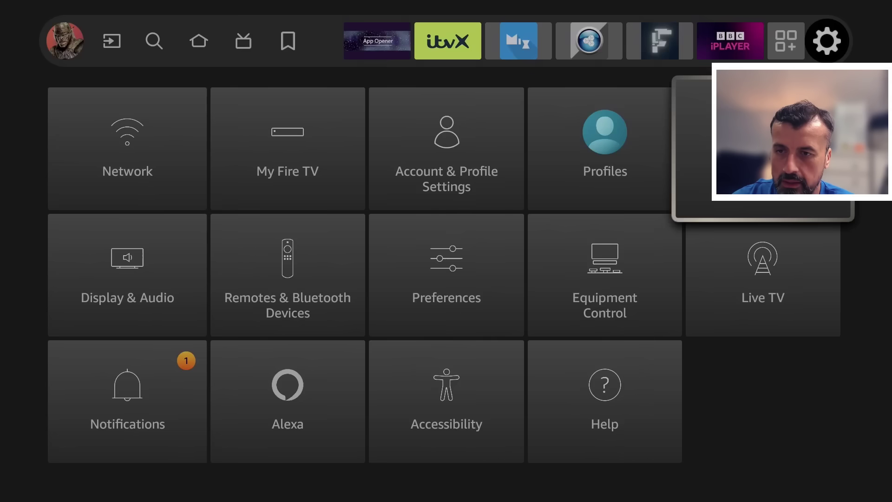
pyautogui.press('Left')
pyautogui.press('Left')
pyautogui.press('Left')
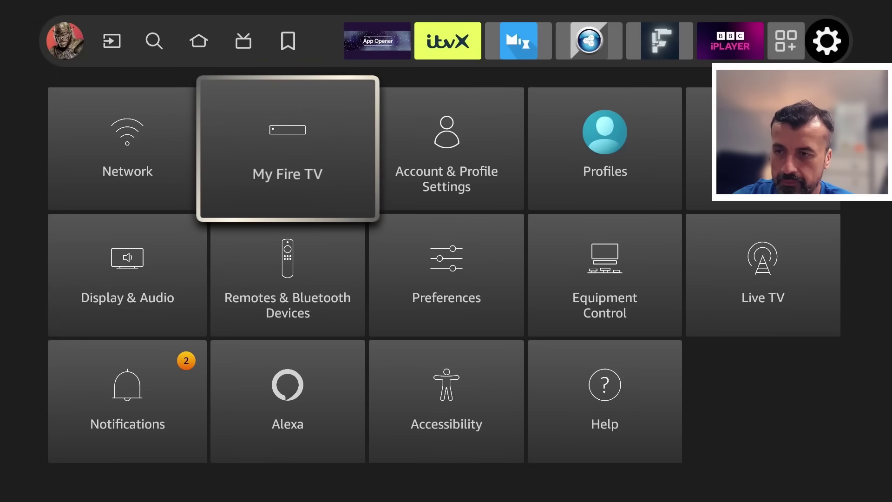
pyautogui.press('Return')
pyautogui.press('Return')
pyautogui.press('Down')
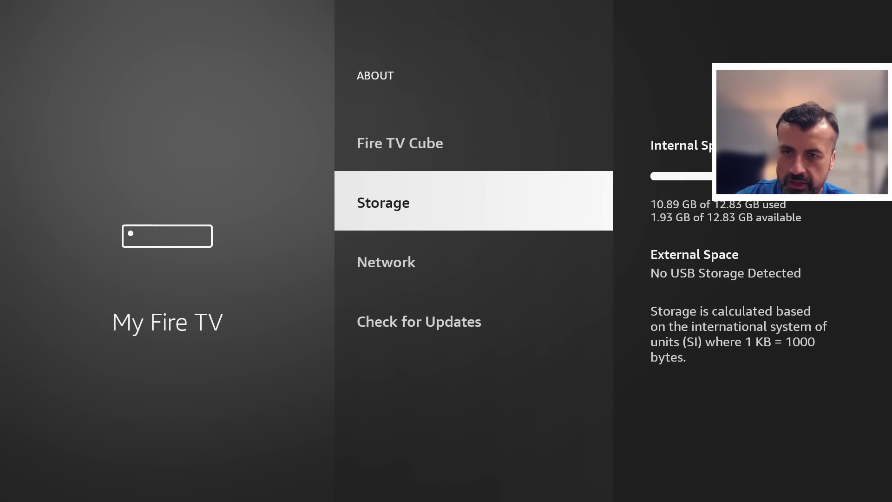
pyautogui.press('Escape')
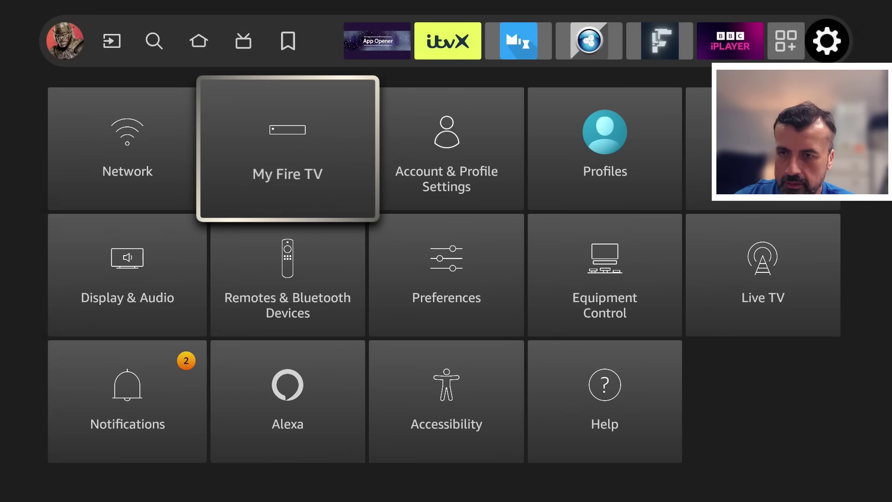
# Bring up the Clear all Application Caches confirmation offering 883.58 MB.
pyautogui.press('Left')
pyautogui.press('Right')
pyautogui.press('Right')
pyautogui.press('Right')
pyautogui.press('Right')
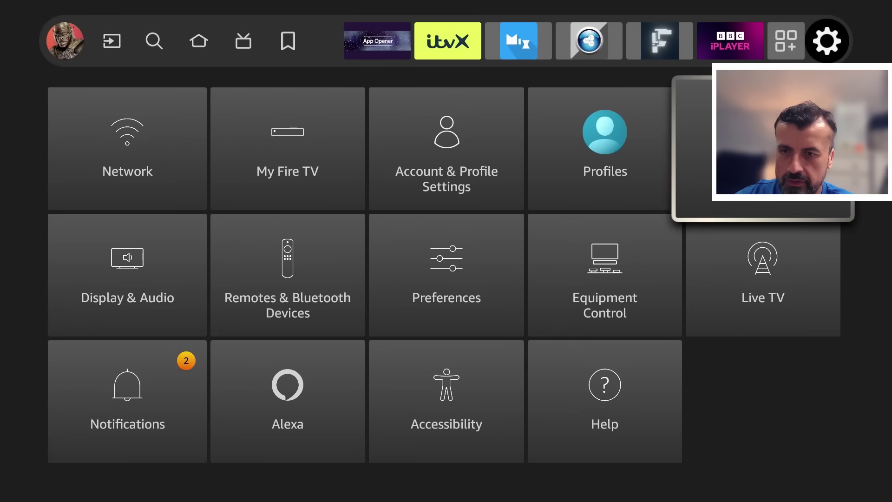
pyautogui.press('Return')
pyautogui.press('Down')
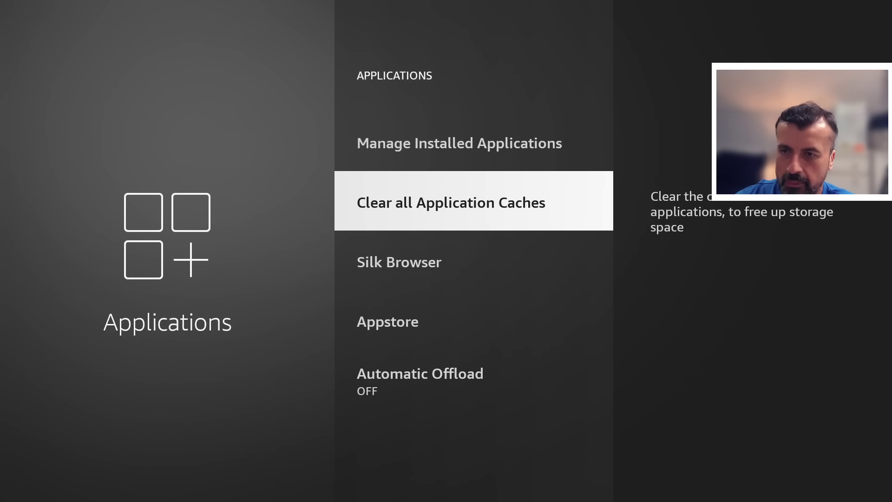
pyautogui.press('Return')
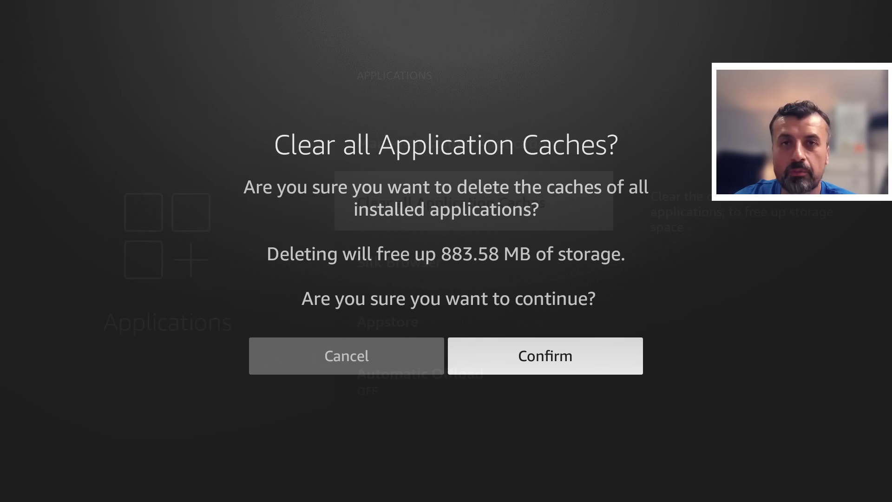
# Confirm clearing all application caches, then clear them a second time.
pyautogui.press('Return')
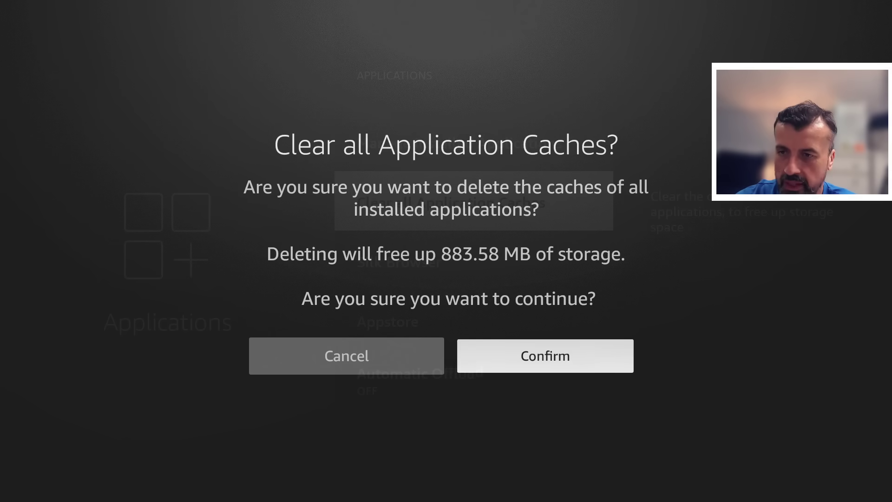
pyautogui.press('Down')
pyautogui.press('Down')
pyautogui.press('Up')
pyautogui.press('Up')
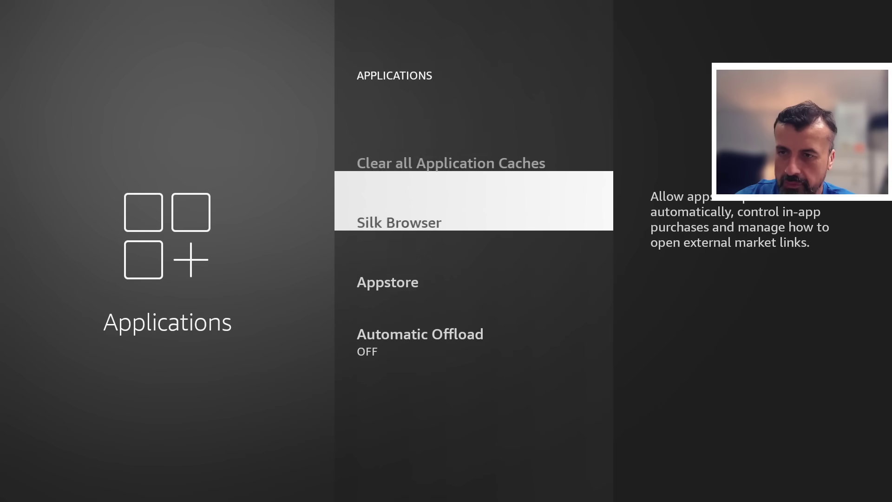
pyautogui.press('Return')
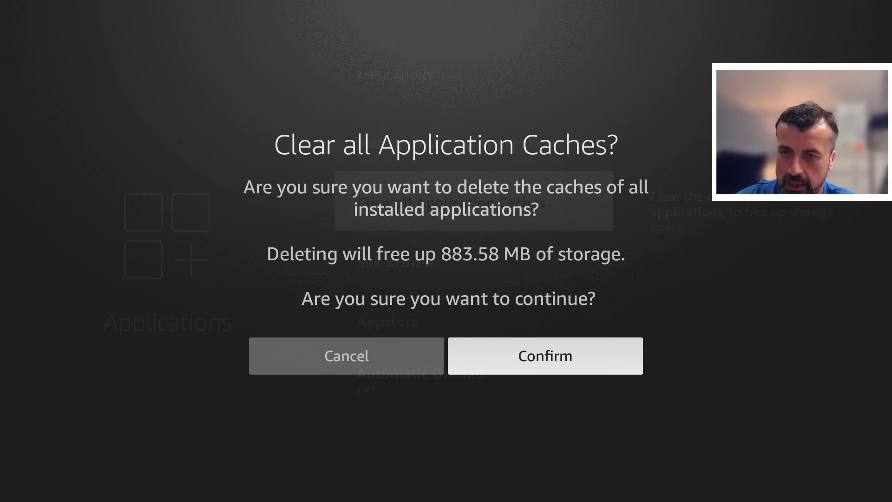
pyautogui.press('Return')
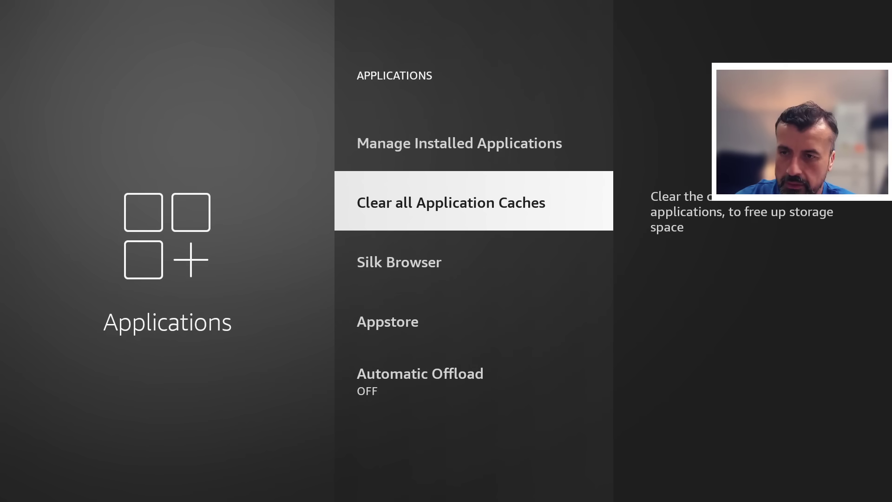
# Clear the caches once more (883.56 MB) and return to the Settings grid.
pyautogui.press('Down')
pyautogui.press('Down')
pyautogui.press('Up')
pyautogui.press('Up')
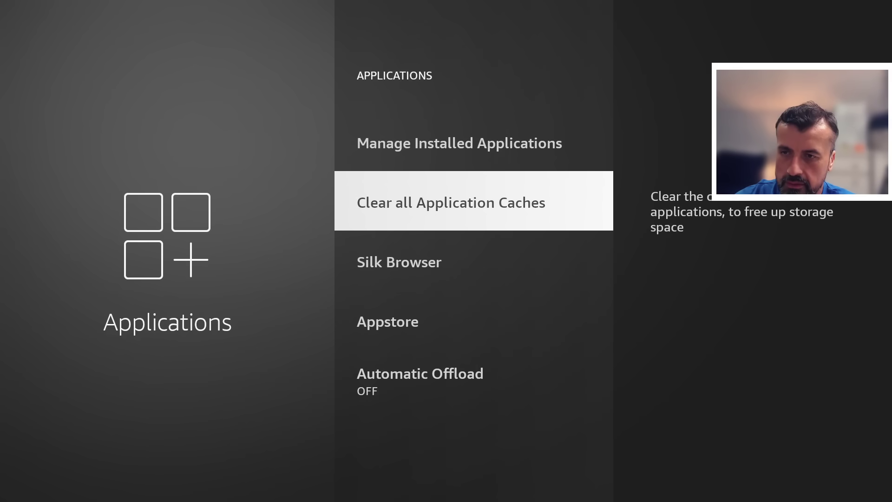
pyautogui.press('Return')
pyautogui.press('Left')
pyautogui.press('Right')
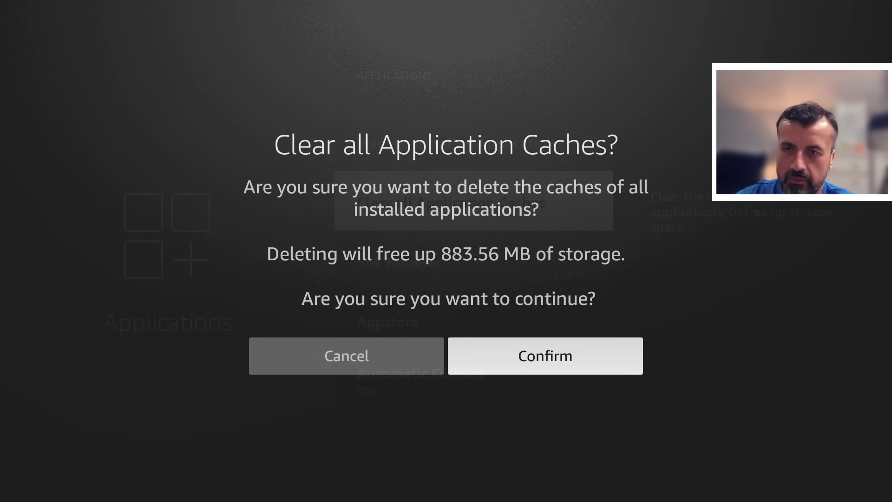
pyautogui.press('Return')
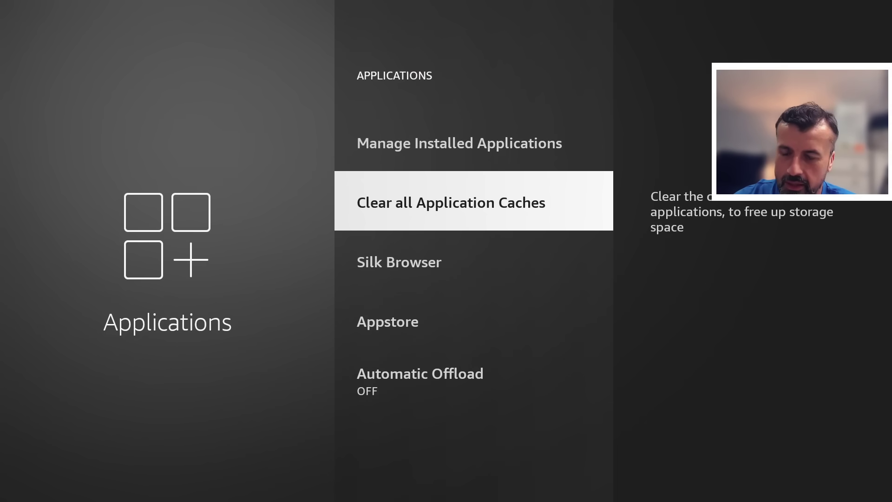
pyautogui.press('Escape')
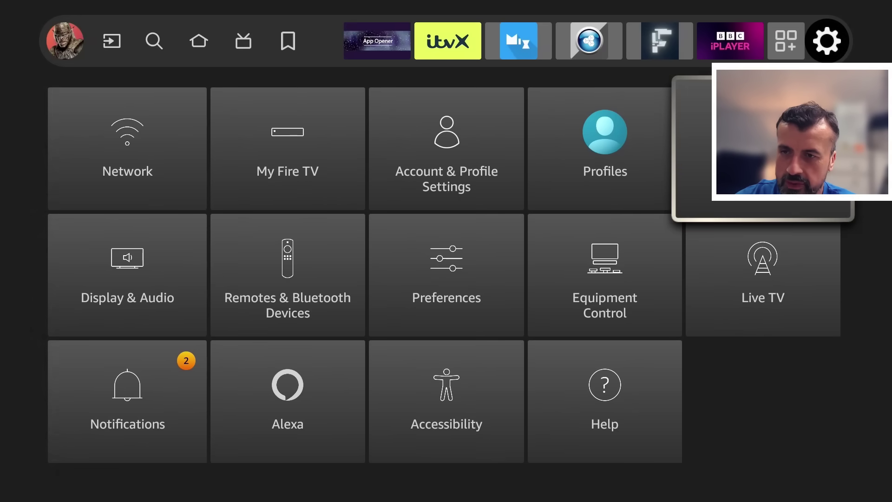
pyautogui.press('Left')
pyautogui.press('Left')
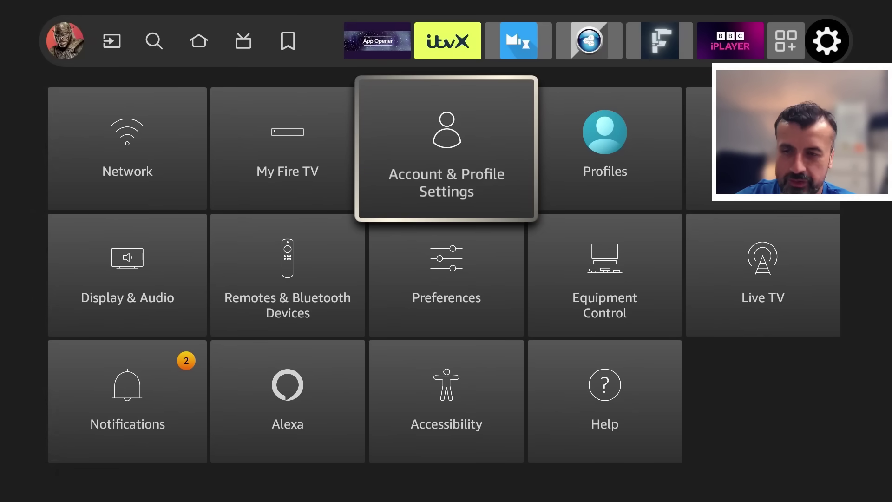
pyautogui.press('Left')
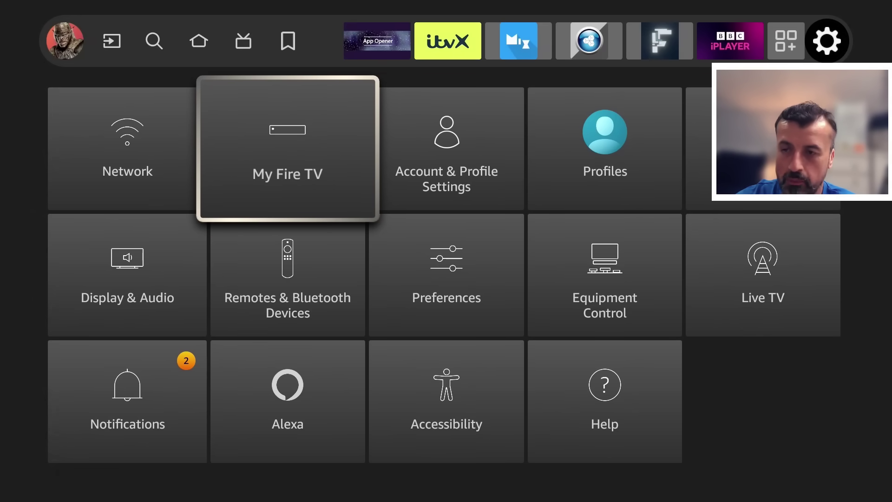
pyautogui.press('Return')
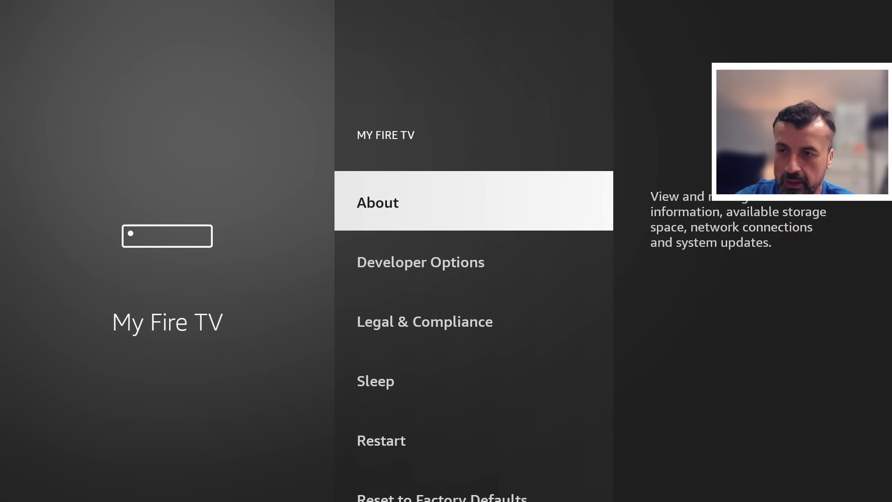
pyautogui.press('Down')
pyautogui.press('Up')
pyautogui.press('Return')
pyautogui.press('Down')
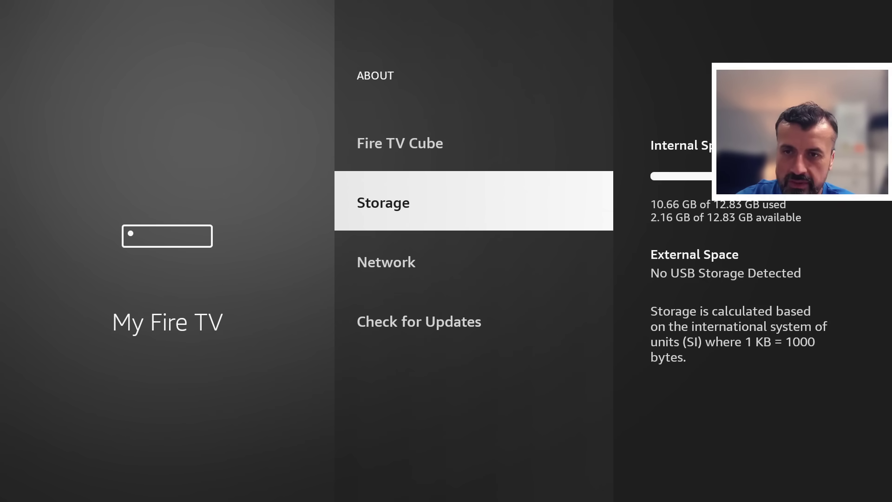
pyautogui.press('Escape')
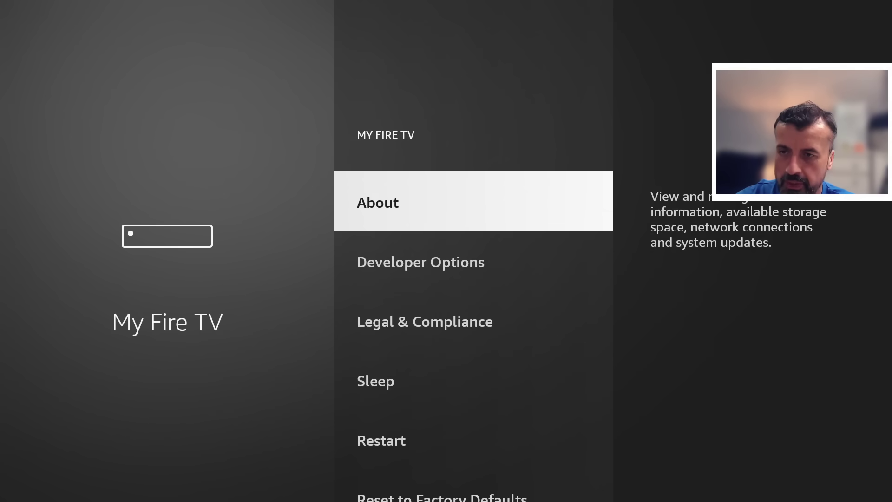
pyautogui.press('Escape')
pyautogui.press('Right')
pyautogui.press('Right')
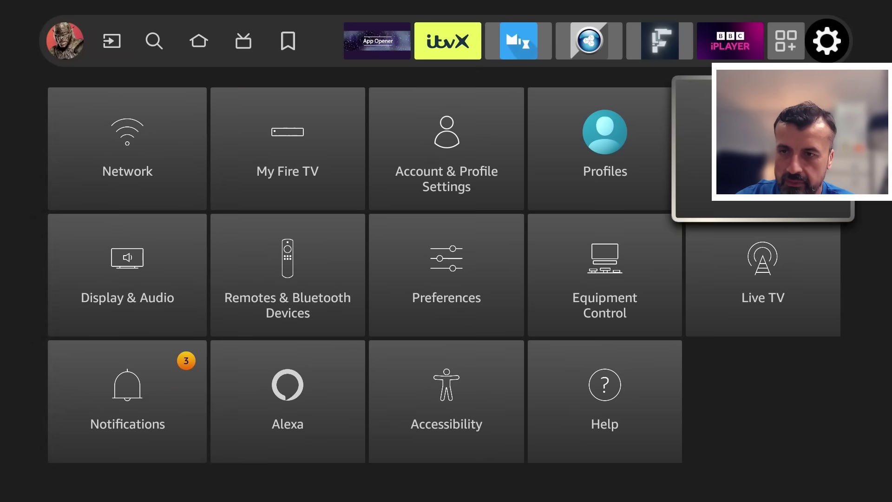
pyautogui.press('Left')
pyautogui.press('Left')
pyautogui.press('Right')
pyautogui.press('Right')
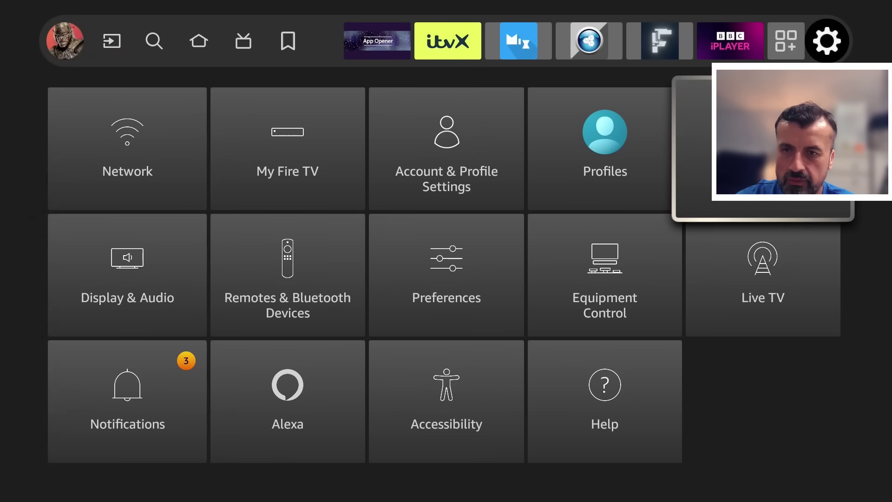
# Clear all application caches again from Settings > Applications.
pyautogui.press('Return')
pyautogui.press('Down')
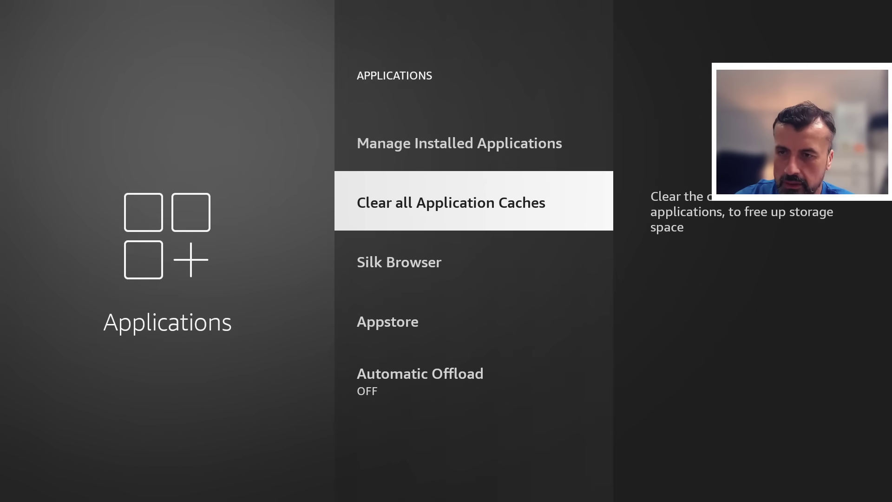
pyautogui.press('Return')
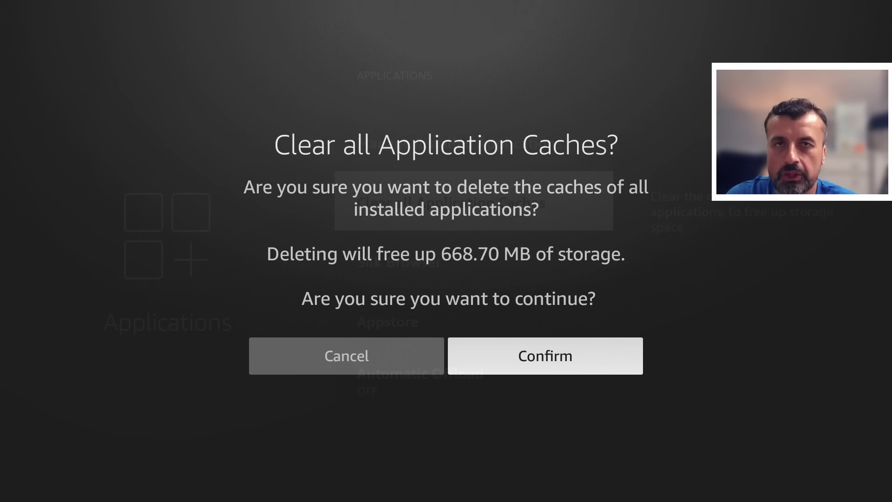
pyautogui.press('Left')
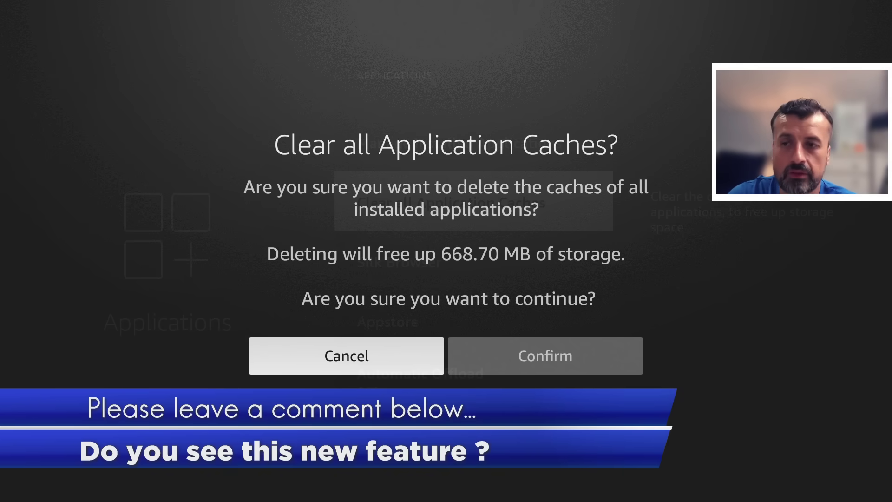
pyautogui.press('Right')
pyautogui.press('Return')
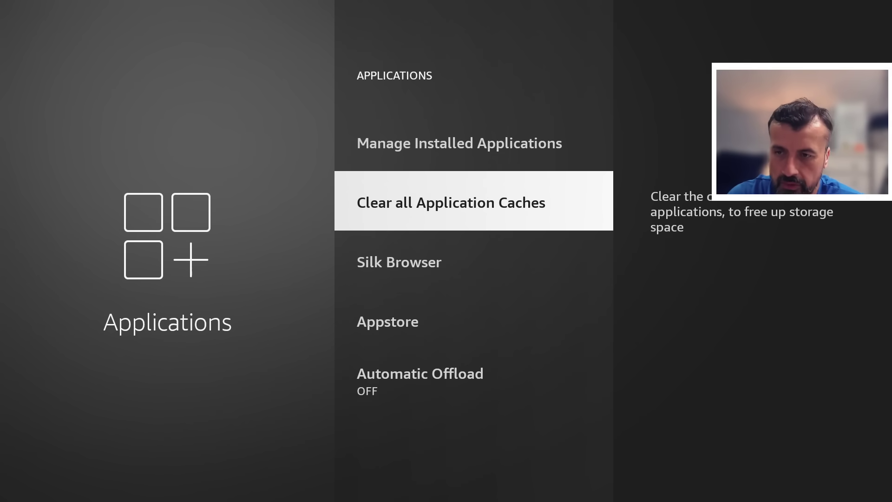
# Scroll past Silk Browser and Appstore to Automatic Offload, still set to OFF.
pyautogui.press('Down')
pyautogui.press('Down')
pyautogui.press('Up')
pyautogui.press('Up')
pyautogui.press('Down')
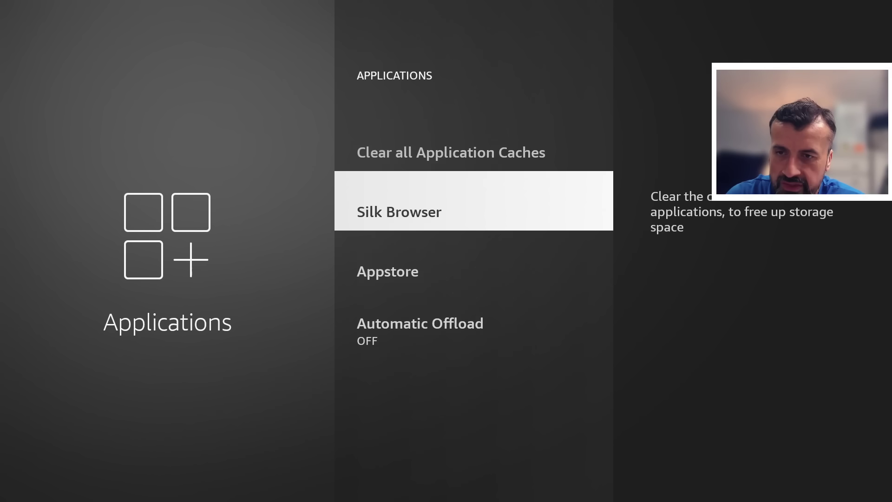
pyautogui.press('Down')
pyautogui.press('Down')
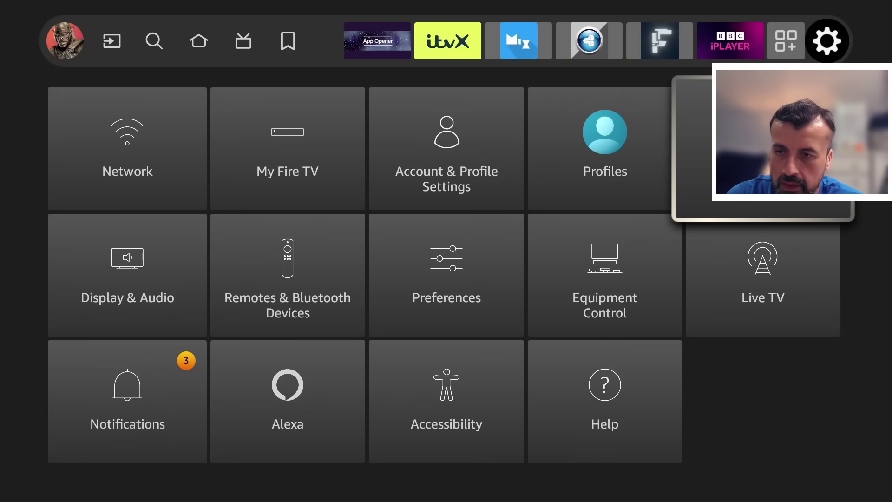
# Review Preferences > Privacy Settings, confirming Device Usage Data, App Usage Data and Interest-based Ads are OFF.
pyautogui.press('Down')
pyautogui.press('Left')
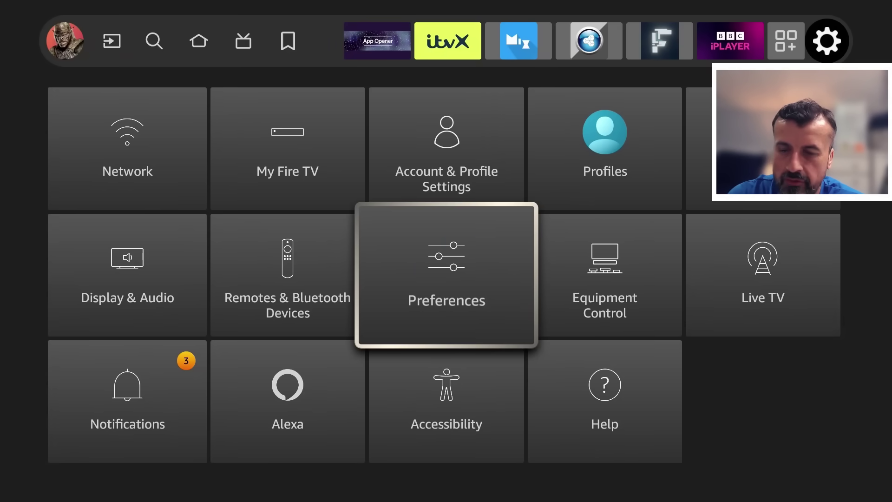
pyautogui.press('Return')
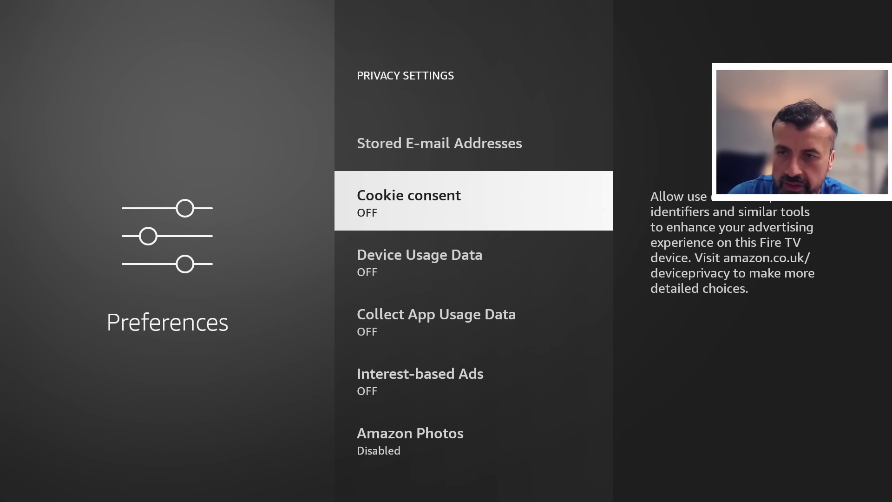
pyautogui.press('Down')
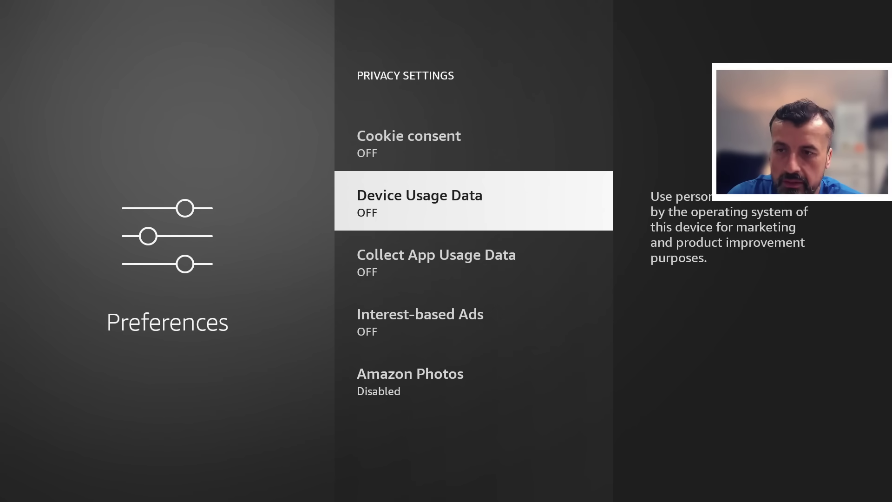
pyautogui.press('Down')
pyautogui.press('Down')
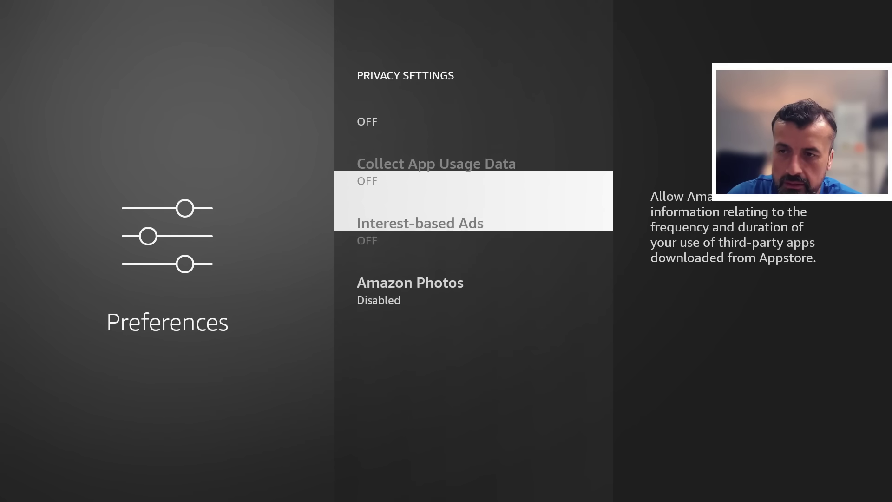
pyautogui.press('Up')
pyautogui.press('Up')
pyautogui.press('Up')
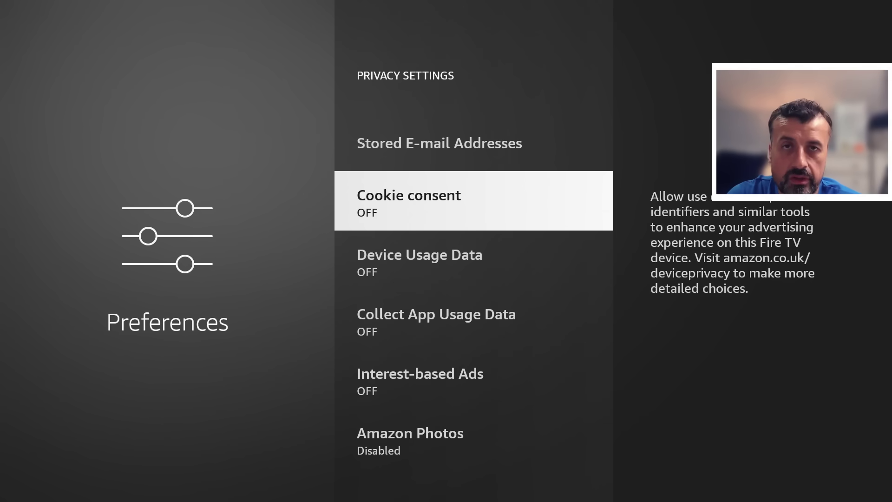
pyautogui.press('Down')
pyautogui.press('Down')
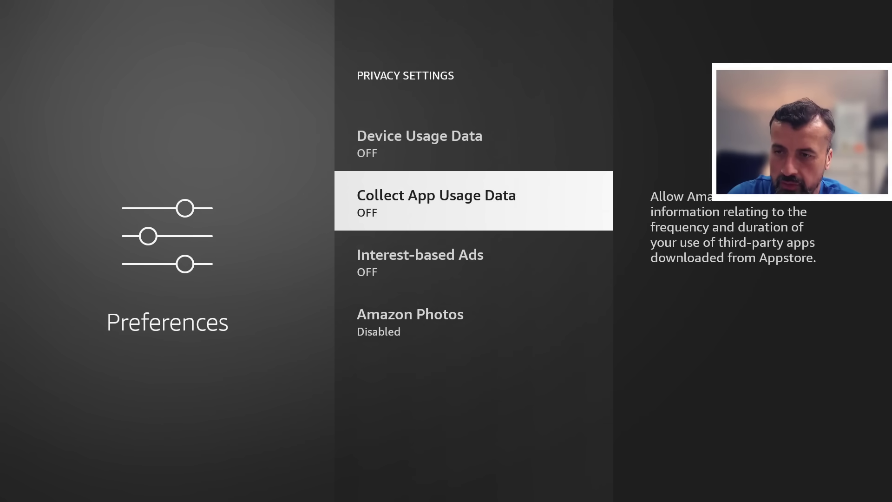
pyautogui.press('Up')
pyautogui.press('Up')
# Open Data Usage Monitoring and verify its options are OFF.
pyautogui.press('Down')
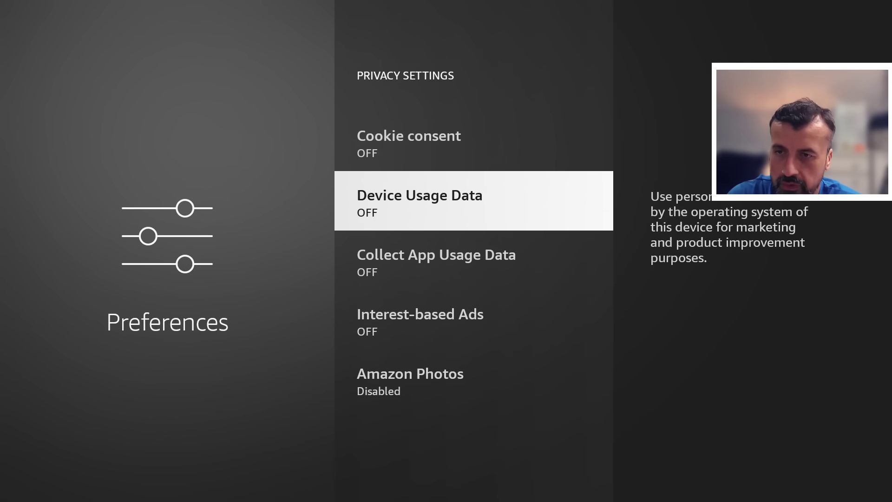
pyautogui.press('Escape')
pyautogui.press('Down')
pyautogui.press('Return')
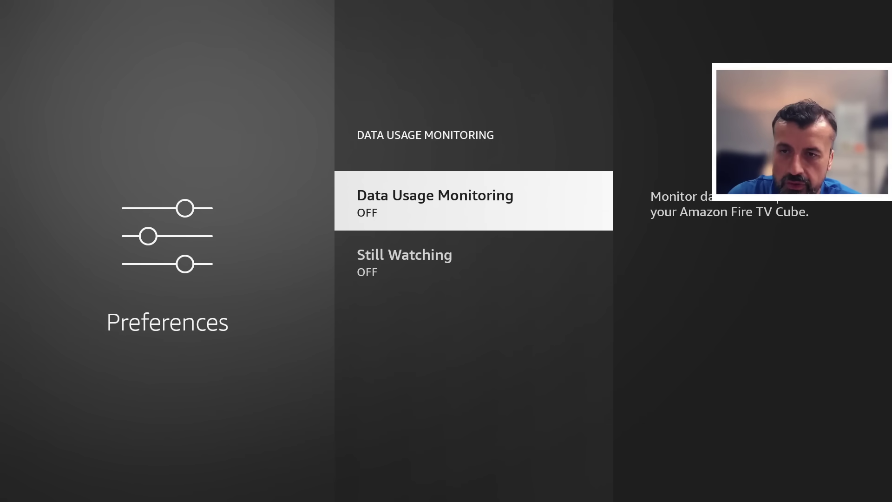
pyautogui.press('Down')
pyautogui.press('Up')
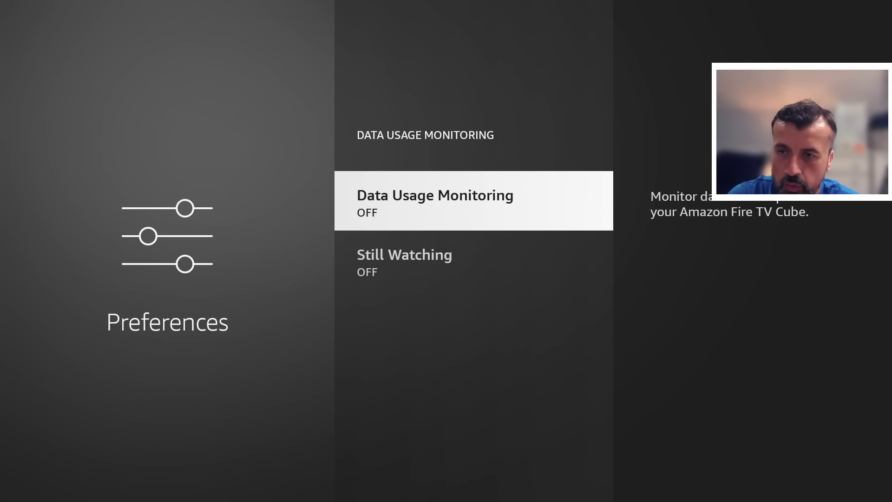
pyautogui.press('Down')
pyautogui.press('Up')
# Return Home and re-run Check for Updates, confirming Fire OS 7.7.0.4 is current.
pyautogui.press('Home')
pyautogui.press('Left')
pyautogui.press('Left')
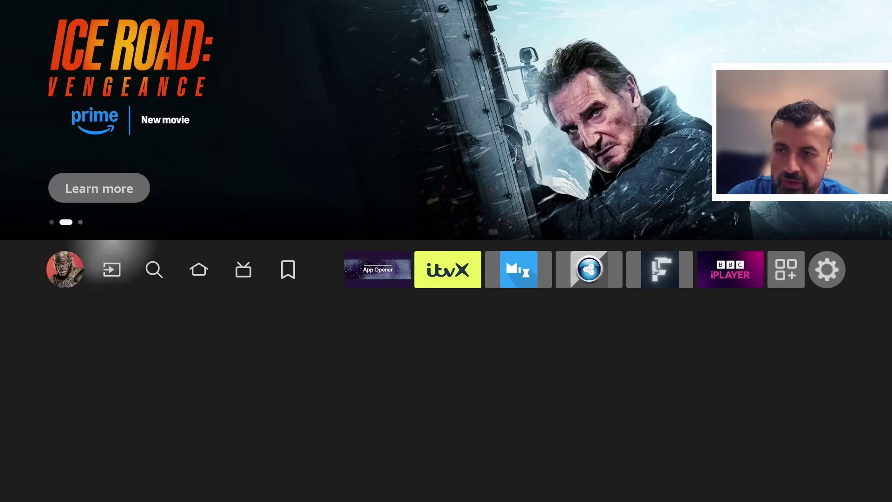
pyautogui.press('Left')
pyautogui.press('Left')
pyautogui.press('Down')
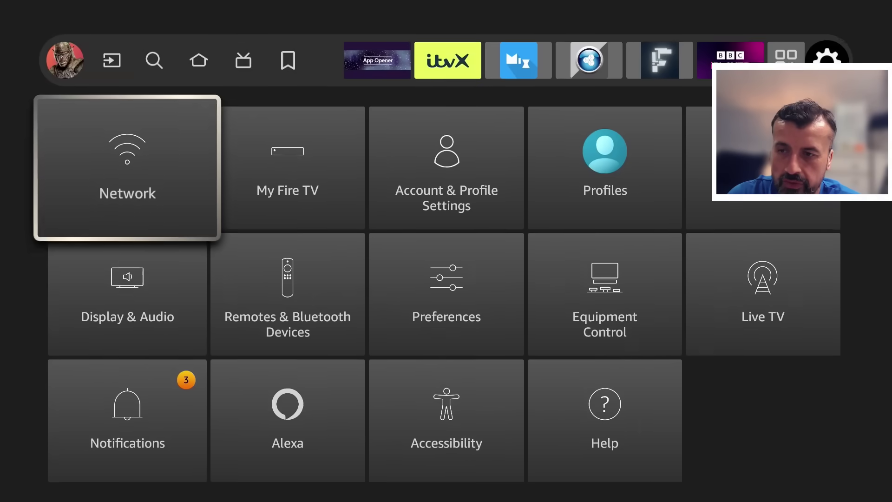
pyautogui.press('Right')
pyautogui.press('Return')
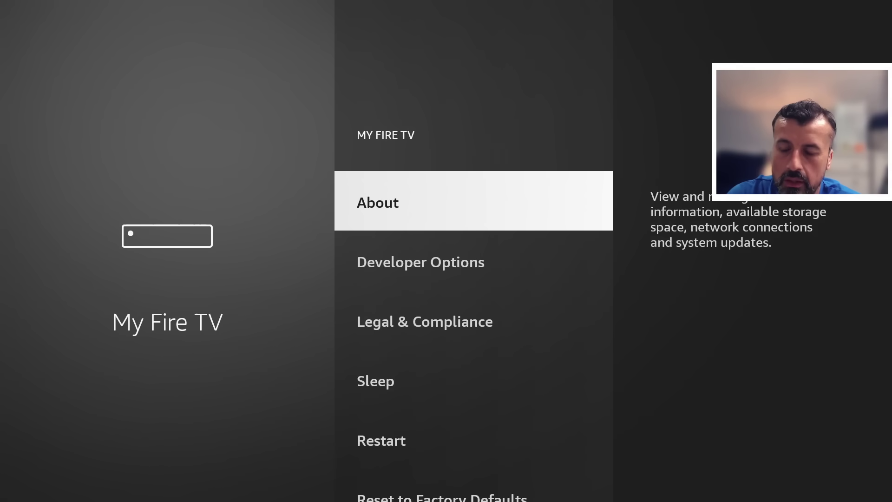
pyautogui.press('Return')
pyautogui.press('Down')
pyautogui.press('Return')
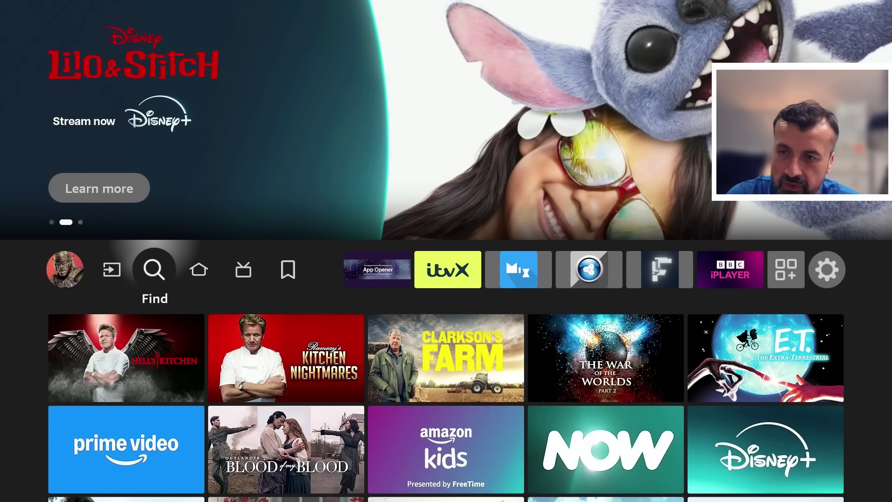
pyautogui.press('Left')
# Highlight the Settings shortcuts on the Fire TV home screen.
pyautogui.press('Left')
pyautogui.press('Left')
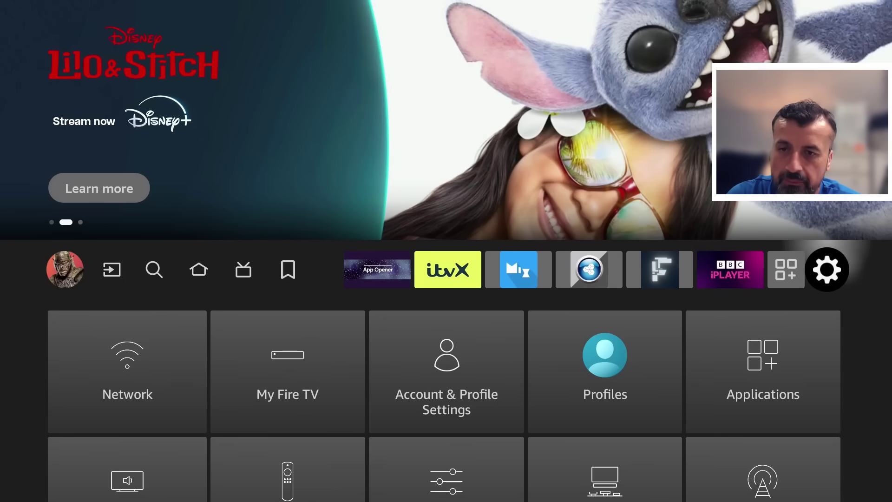
pyautogui.press('Left')
pyautogui.press('Left')
pyautogui.press('Left')
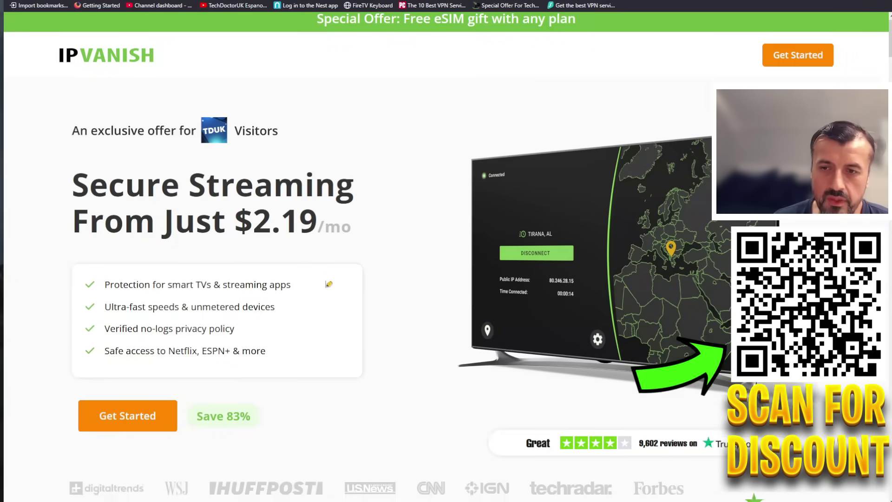
# Scroll the IPVanish page to the Monthly $12.99, 2-Year $2.19 and Yearly $3.33 plan cards.
pyautogui.scroll(-8, 320, 269)
pyautogui.scroll(-1, 328, 283)
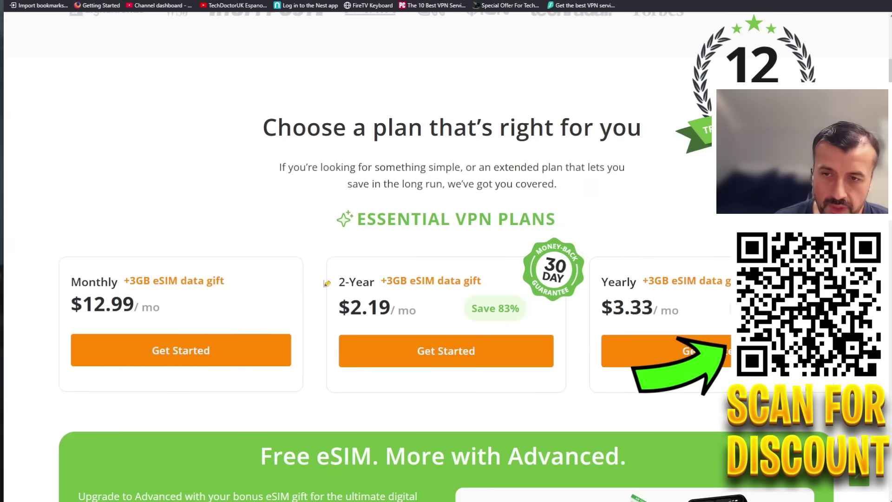
pyautogui.scroll(-4, 327, 283)
pyautogui.scroll(3, 327, 283)
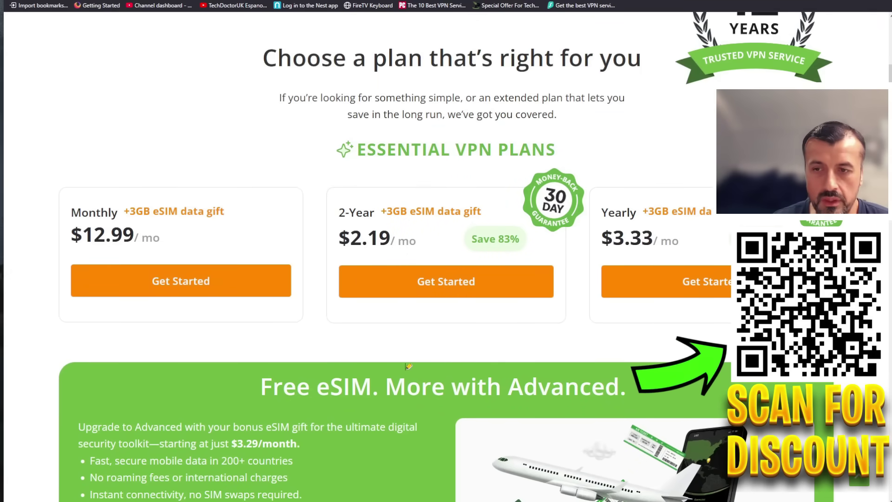
pyautogui.scroll(-1, 408, 367)
pyautogui.scroll(-1, 407, 368)
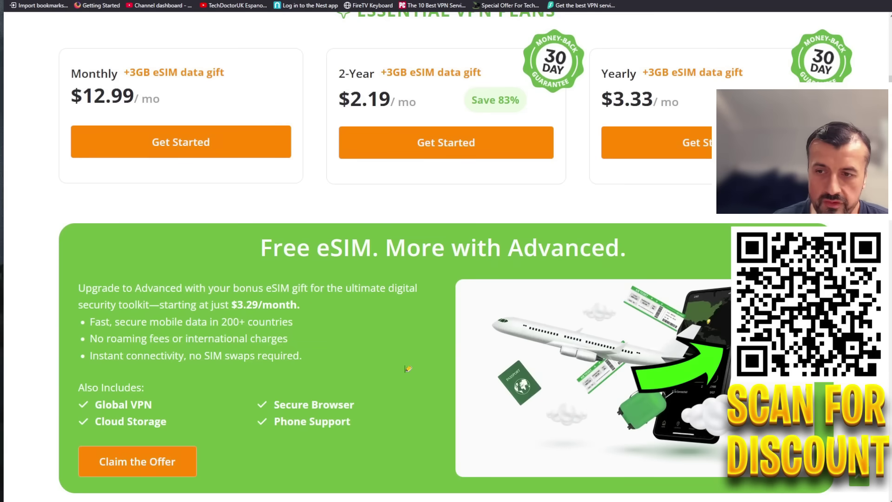
pyautogui.scroll(5, 408, 368)
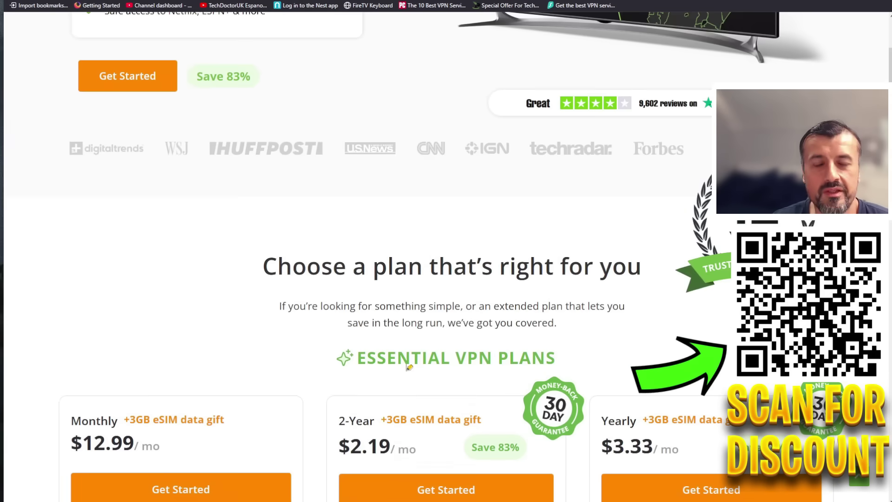
pyautogui.scroll(-3, 408, 367)
pyautogui.scroll(2, 408, 369)
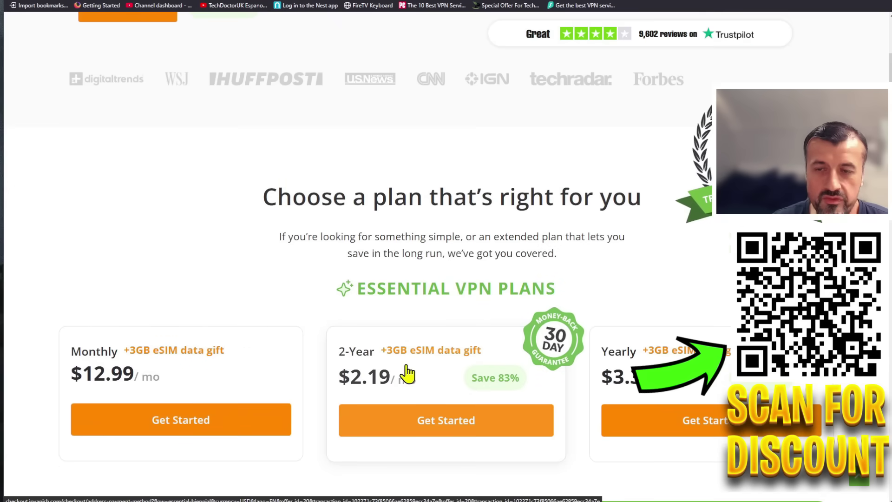